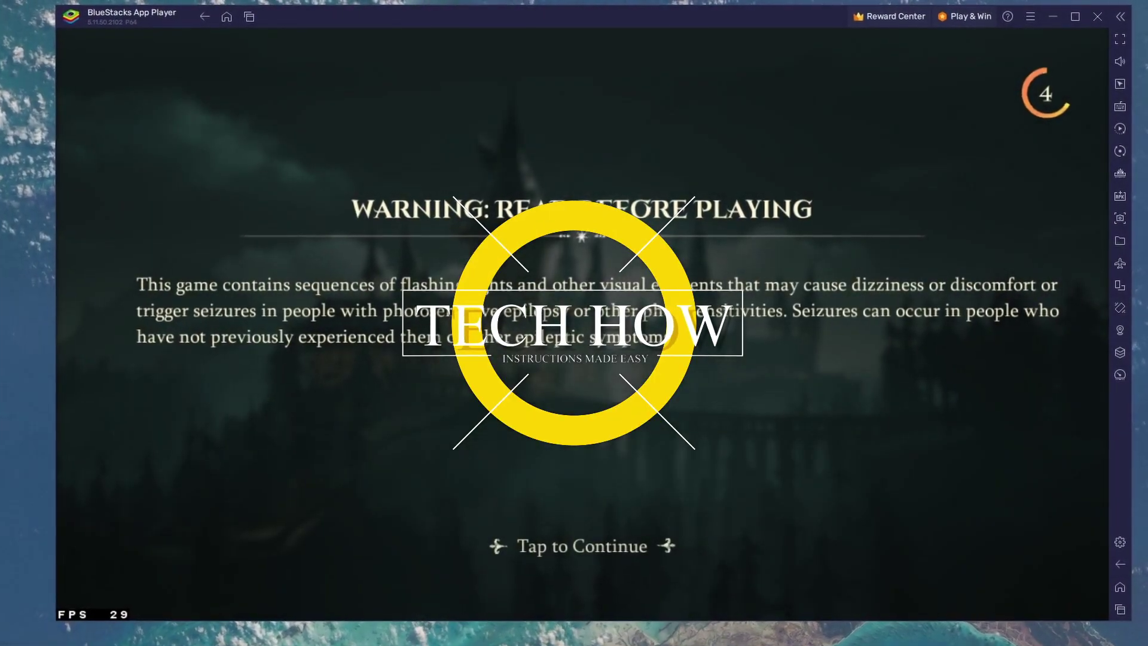
Step: Continue past the seizure warning, exit Magic Awakened to the emulator home screen, and browse the app pages
{"action": "left_click", "coordinate": [349, 453]}
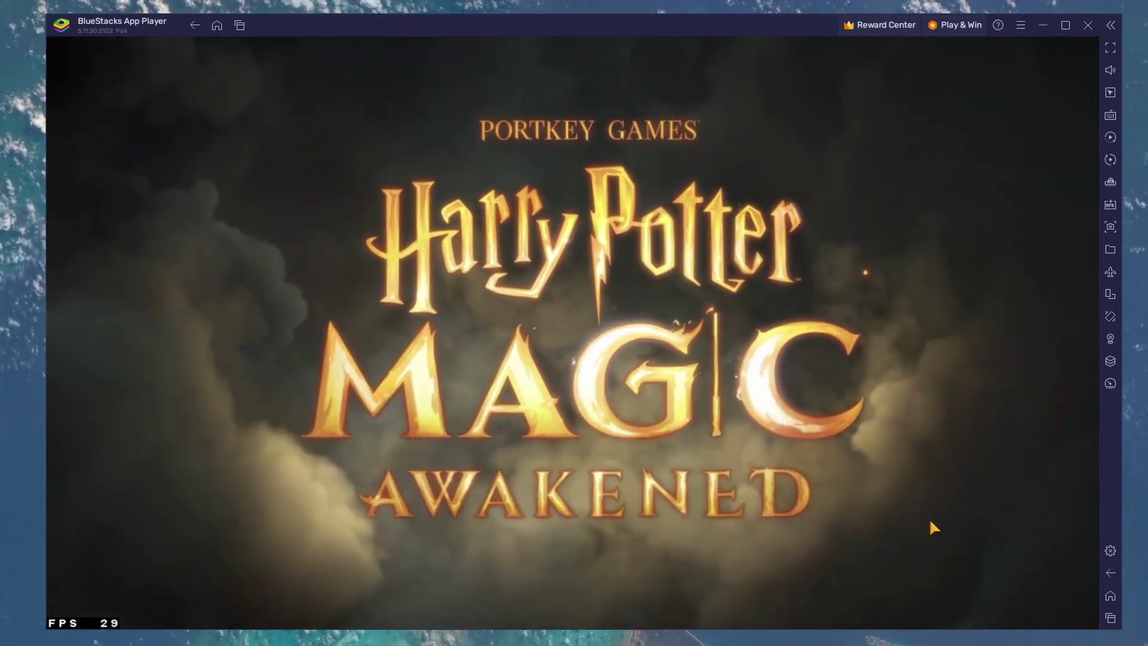
{"action": "left_click", "coordinate": [1110, 596]}
{"action": "left_click_drag", "start_coordinate": [650, 378], "coordinate": [670, 342]}
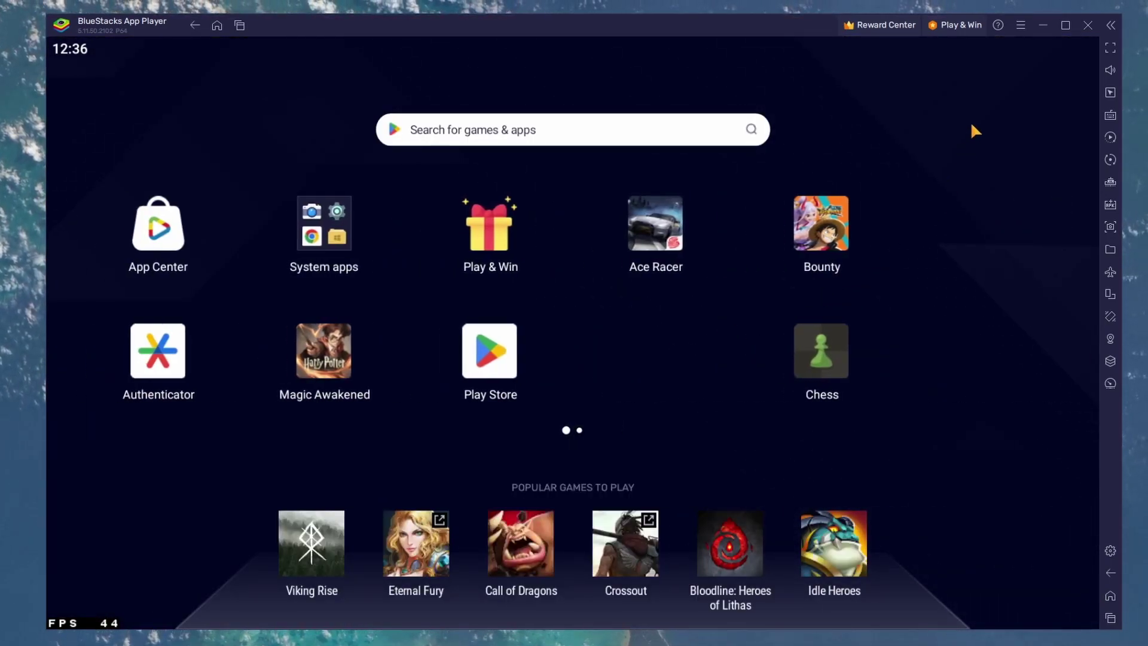
Step: Download the BlueStacks 5 installer from the BlueStacks site in Chrome
{"action": "left_click", "coordinate": [1043, 25]}
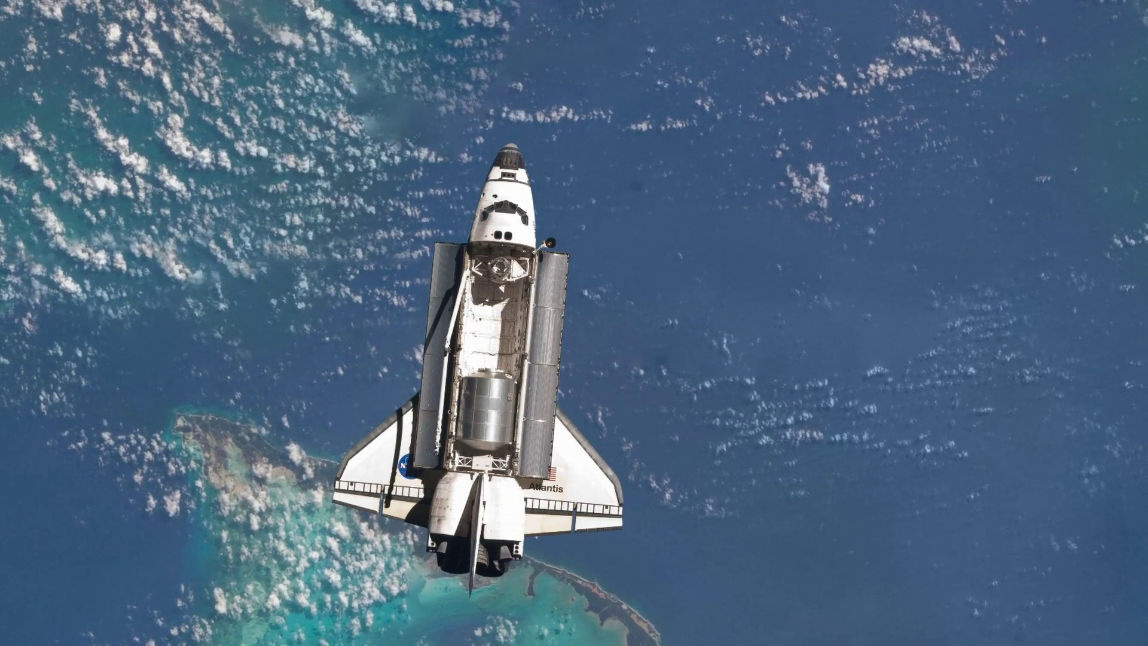
{"action": "left_click", "coordinate": [423, 628]}
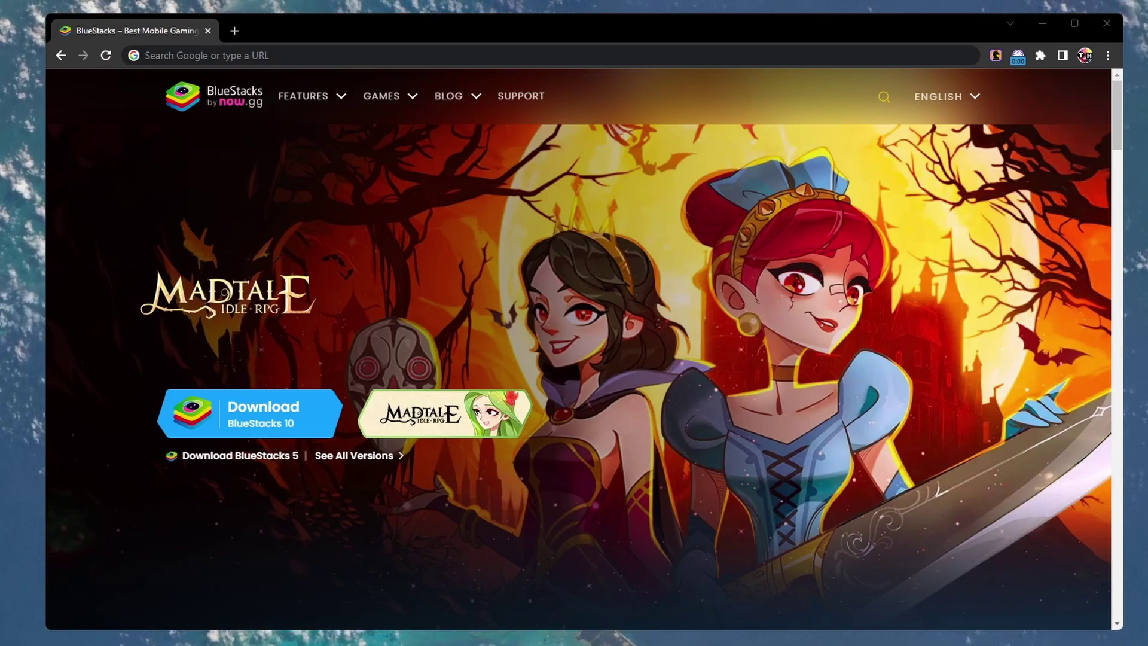
{"action": "left_click", "coordinate": [254, 458]}
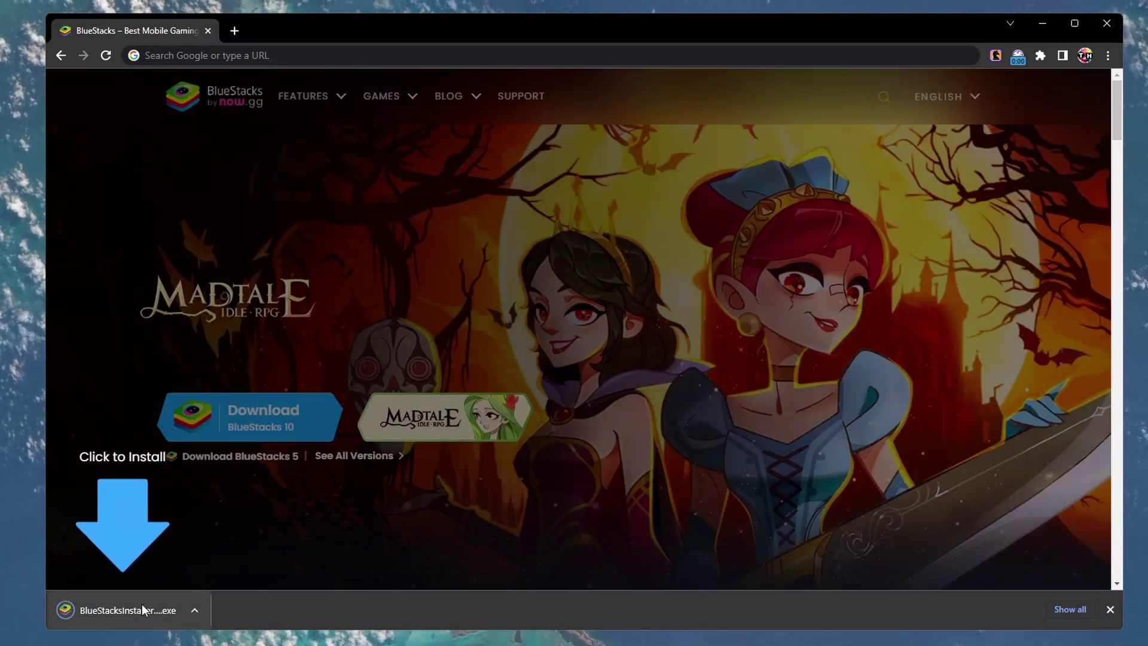
Step: Run BlueStacksInstaller and close its 5.12.105.1006 update prompt without updating
{"action": "left_click", "coordinate": [142, 604]}
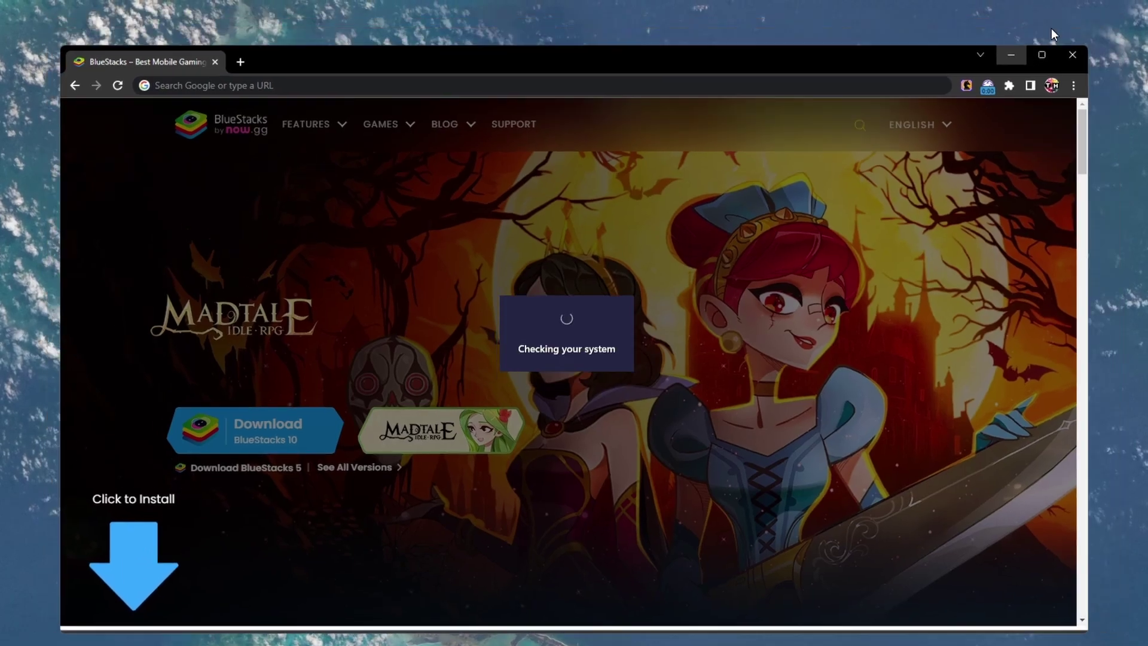
{"action": "left_click", "coordinate": [1051, 28]}
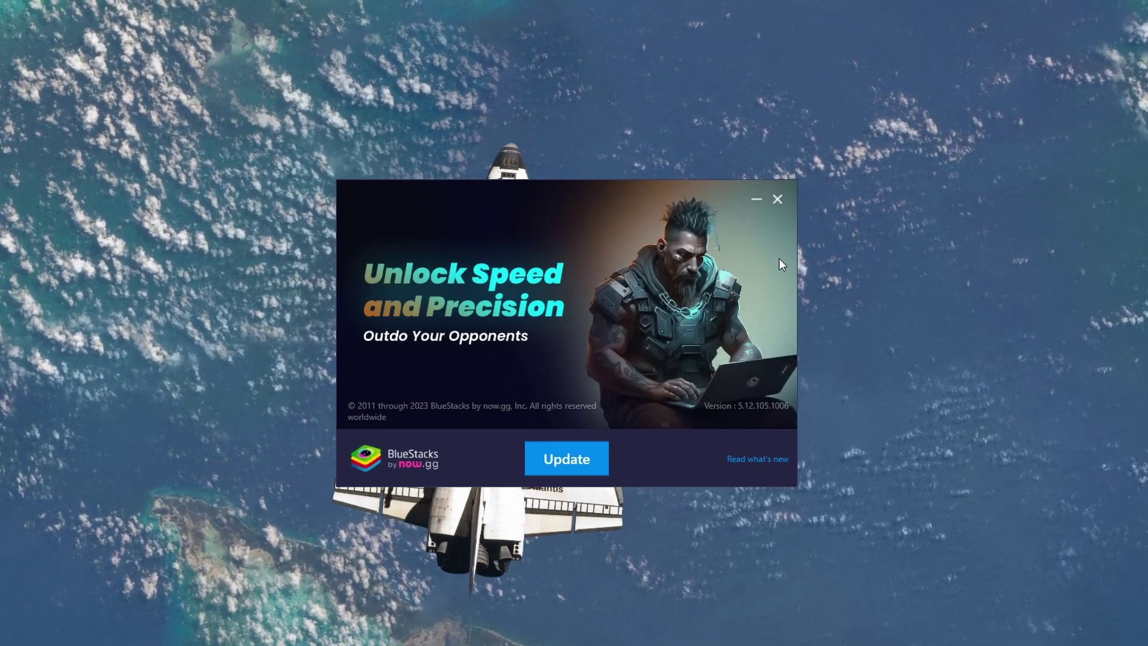
{"action": "left_click", "coordinate": [777, 199]}
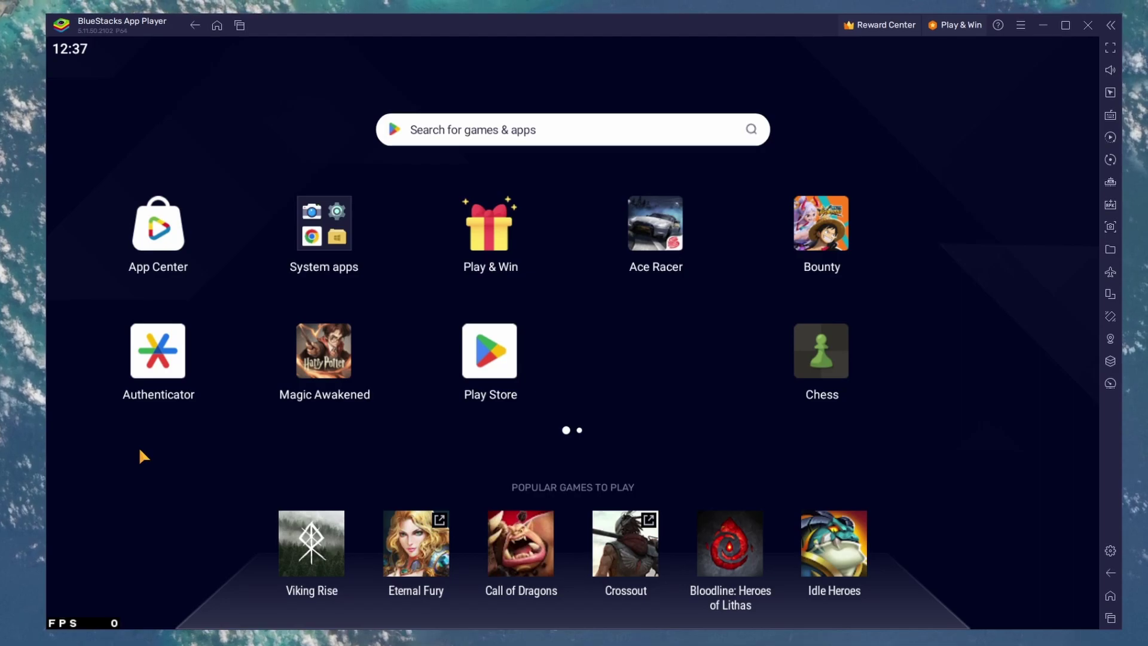
{"action": "left_click", "coordinate": [484, 367]}
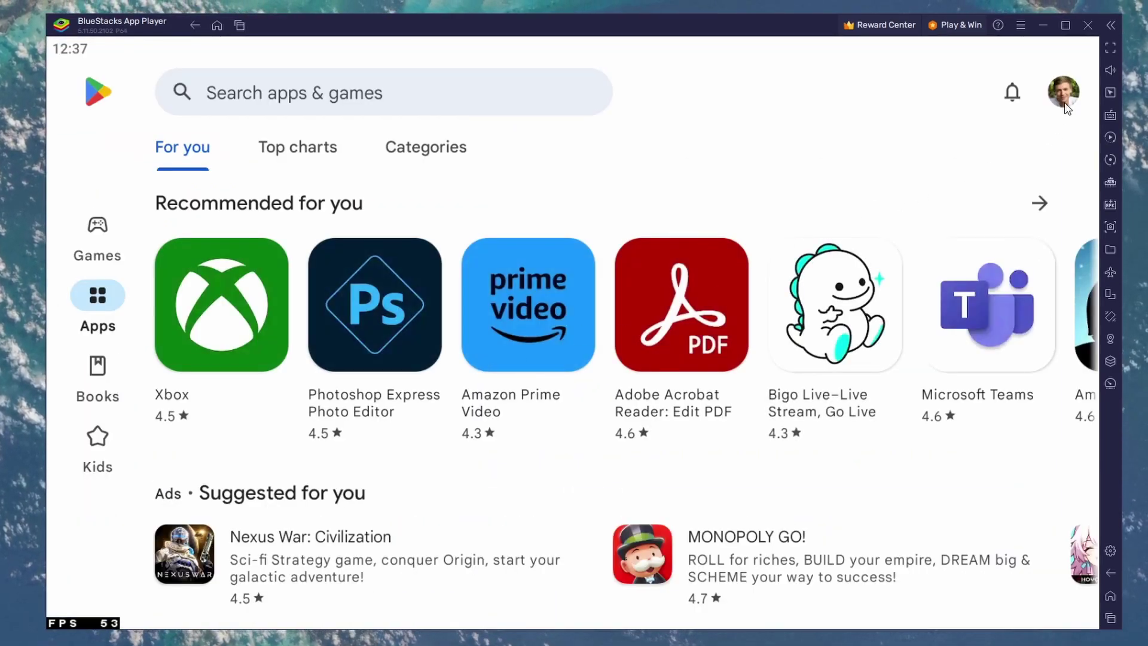
{"action": "left_click", "coordinate": [351, 104]}
{"action": "type", "text": "harry potter"}
{"action": "key", "text": "Return"}
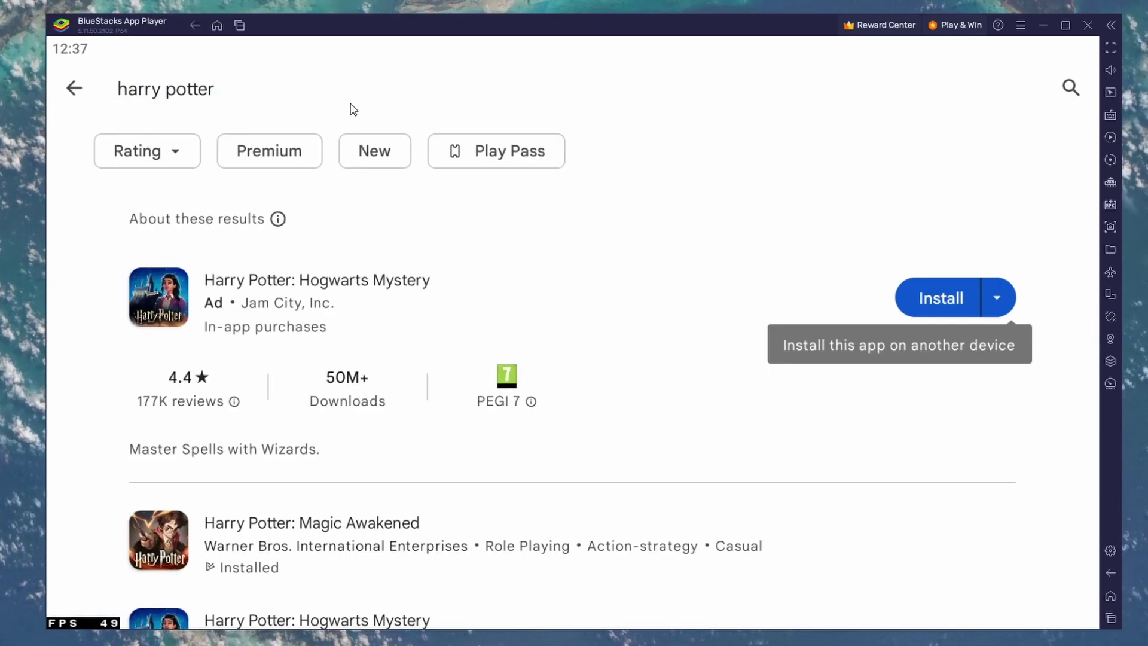
{"action": "scroll", "coordinate": [475, 348], "scroll_direction": "down", "scroll_amount": 4}
{"action": "left_click", "coordinate": [379, 295]}
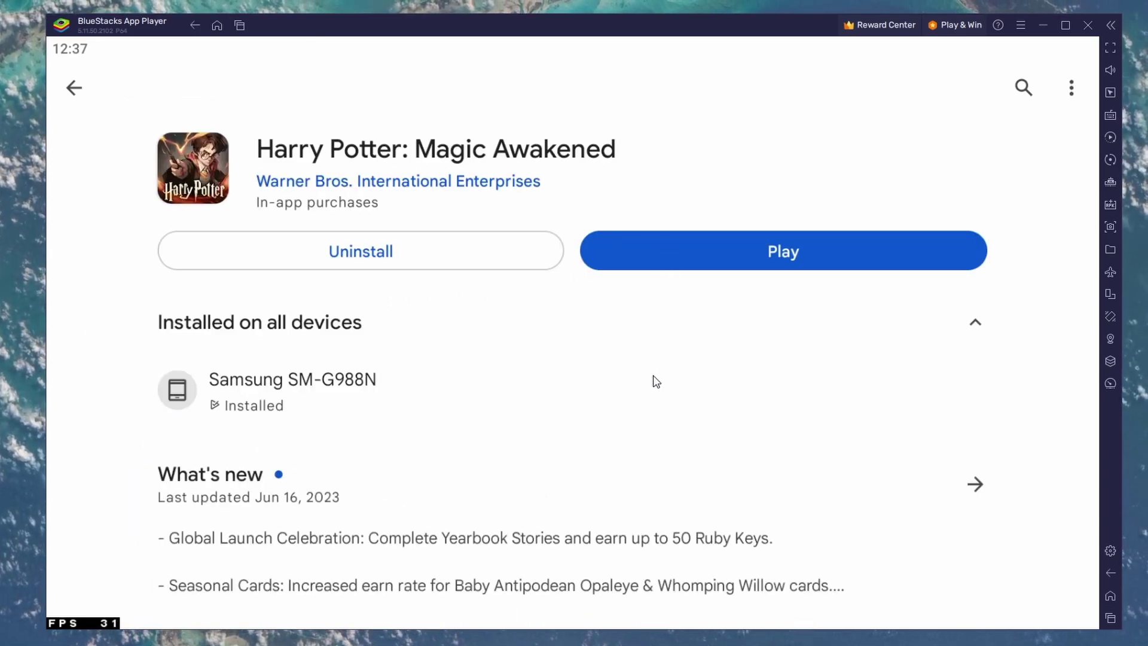
{"action": "scroll", "coordinate": [655, 379], "scroll_direction": "down", "scroll_amount": 10}
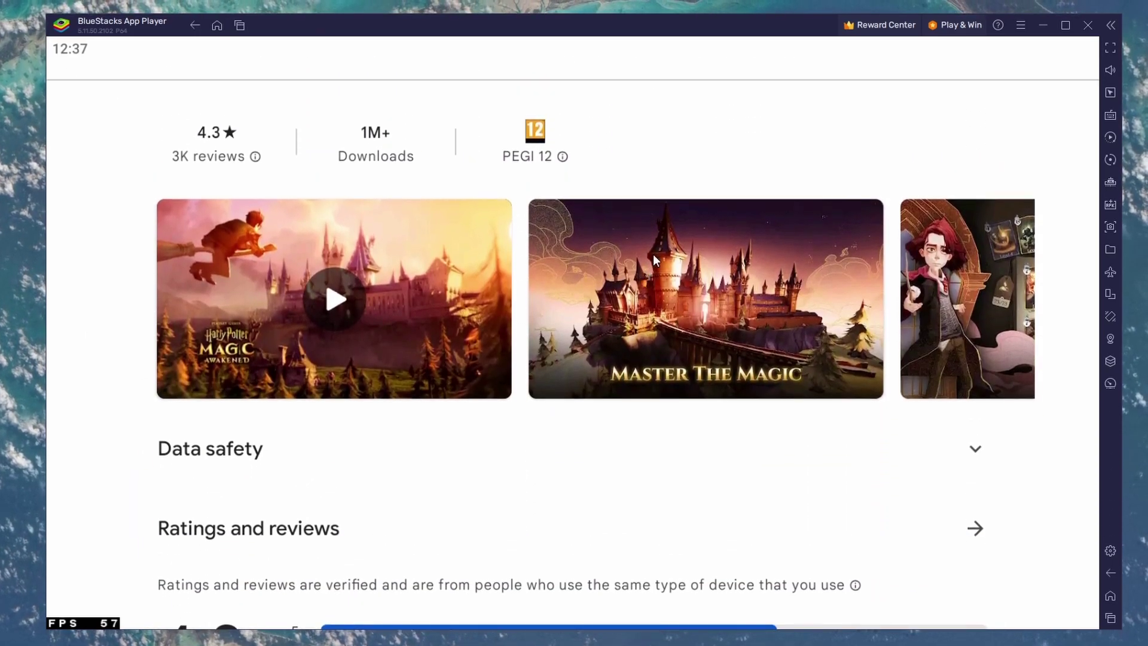
{"action": "left_click_drag", "start_coordinate": [653, 253], "coordinate": [502, 317]}
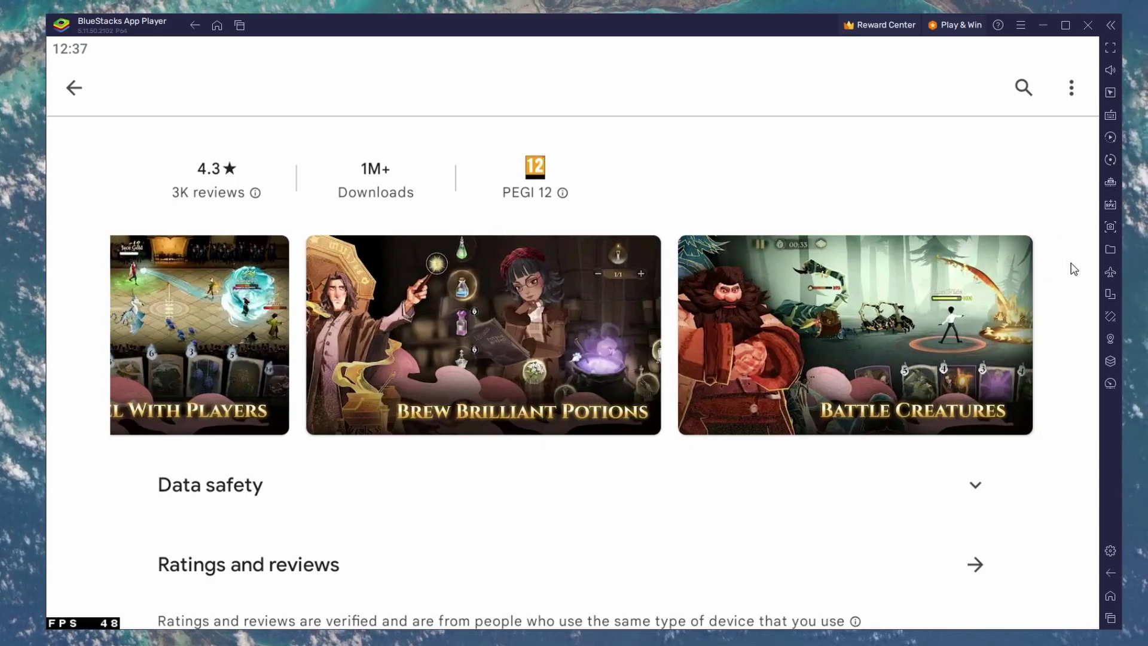
{"action": "scroll", "coordinate": [1074, 269], "scroll_direction": "up", "scroll_amount": 10}
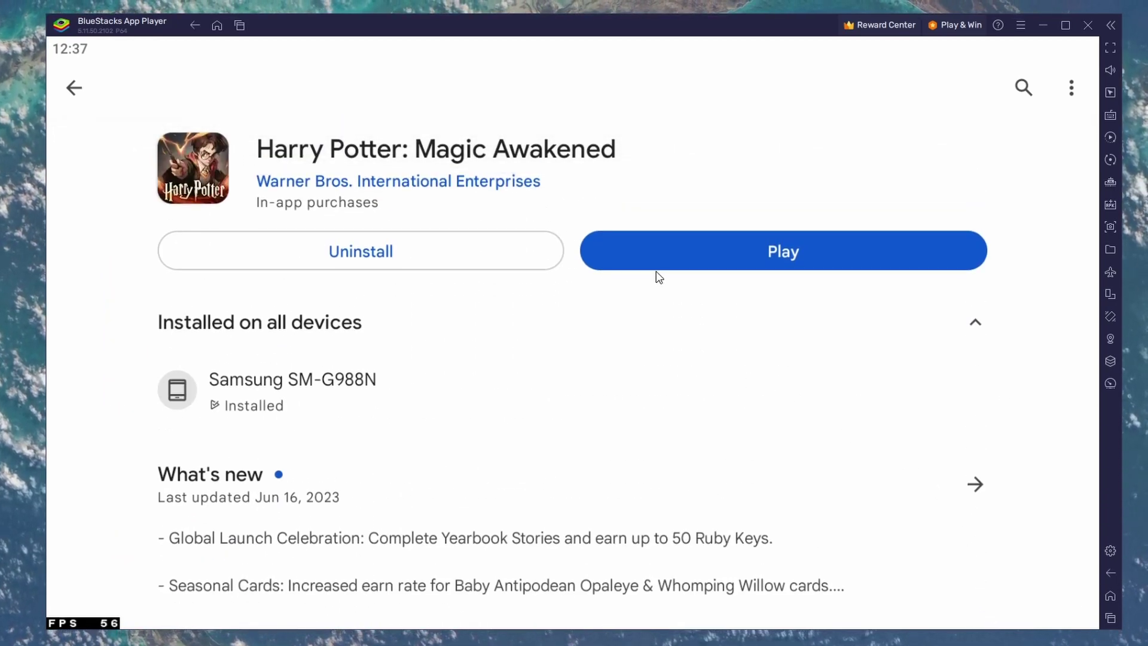
{"action": "left_click", "coordinate": [1110, 596]}
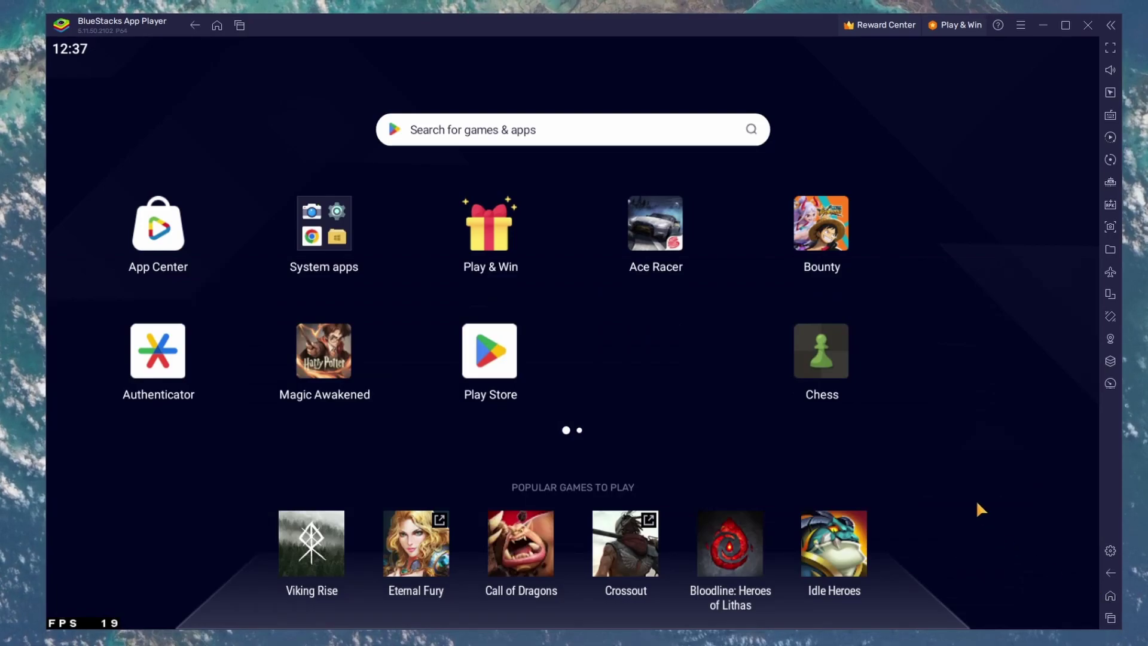
Step: In BlueStacks performance settings, set CPU to High (4 Cores) and memory to High (4 GB)
{"action": "left_click", "coordinate": [1109, 551]}
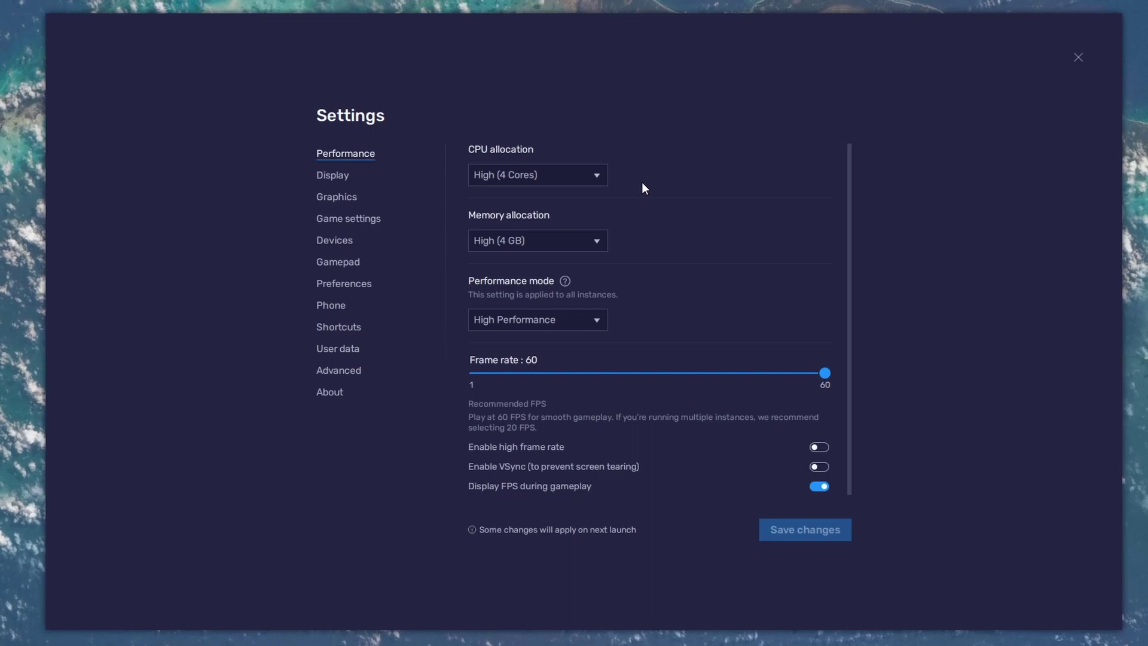
{"action": "left_click", "coordinate": [604, 173]}
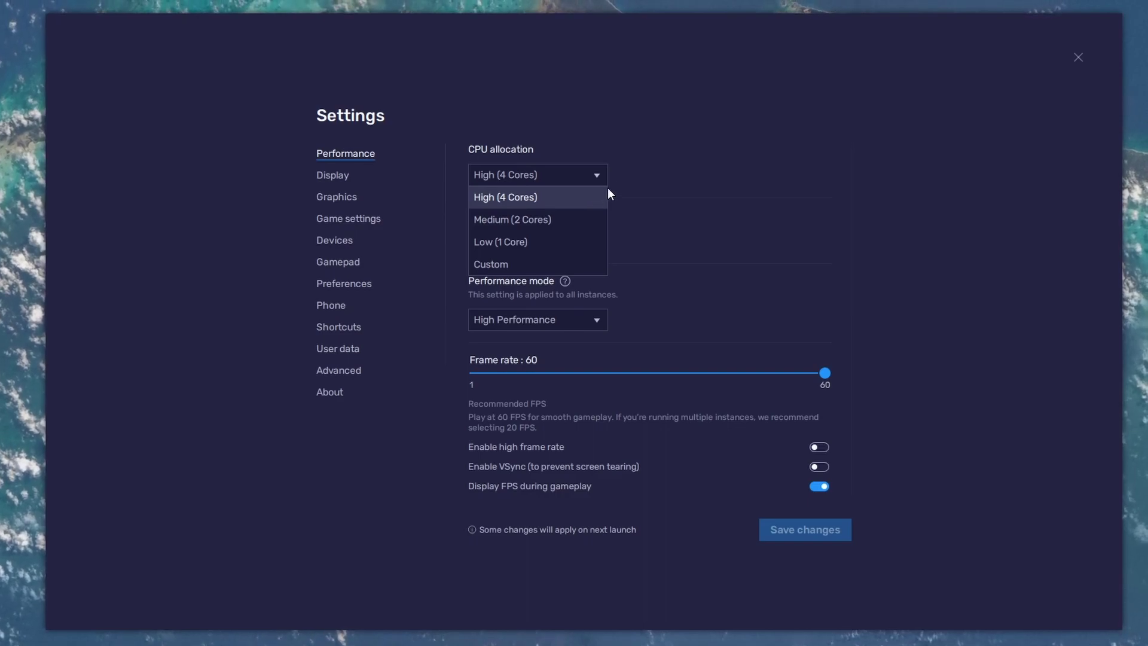
{"action": "left_click", "coordinate": [622, 177]}
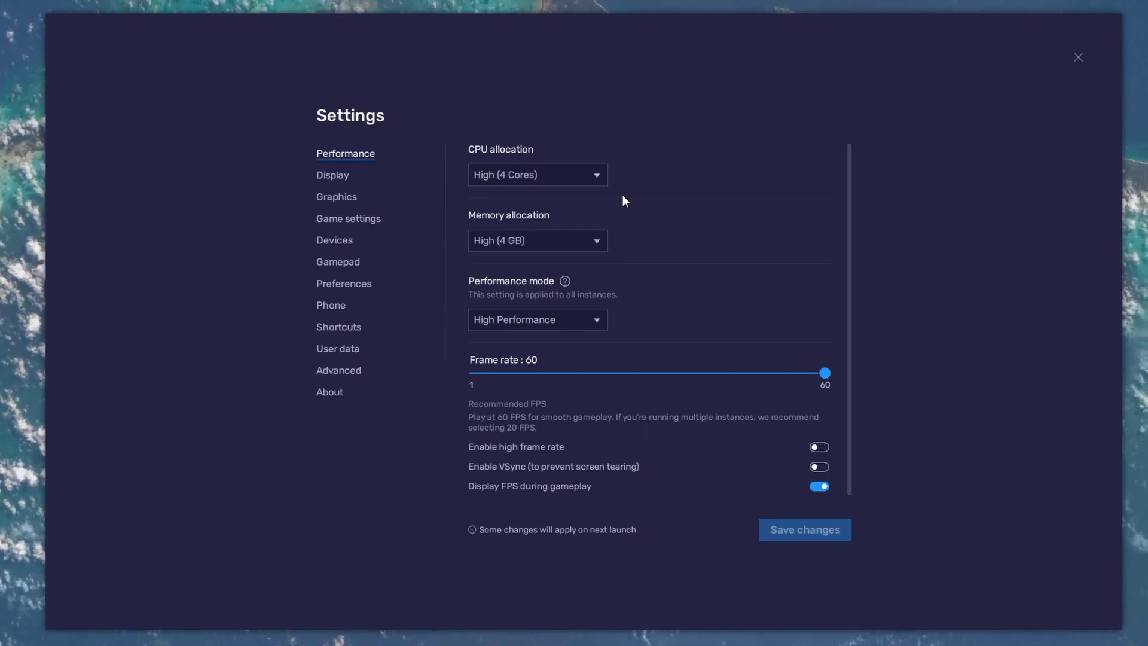
{"action": "left_click", "coordinate": [597, 237]}
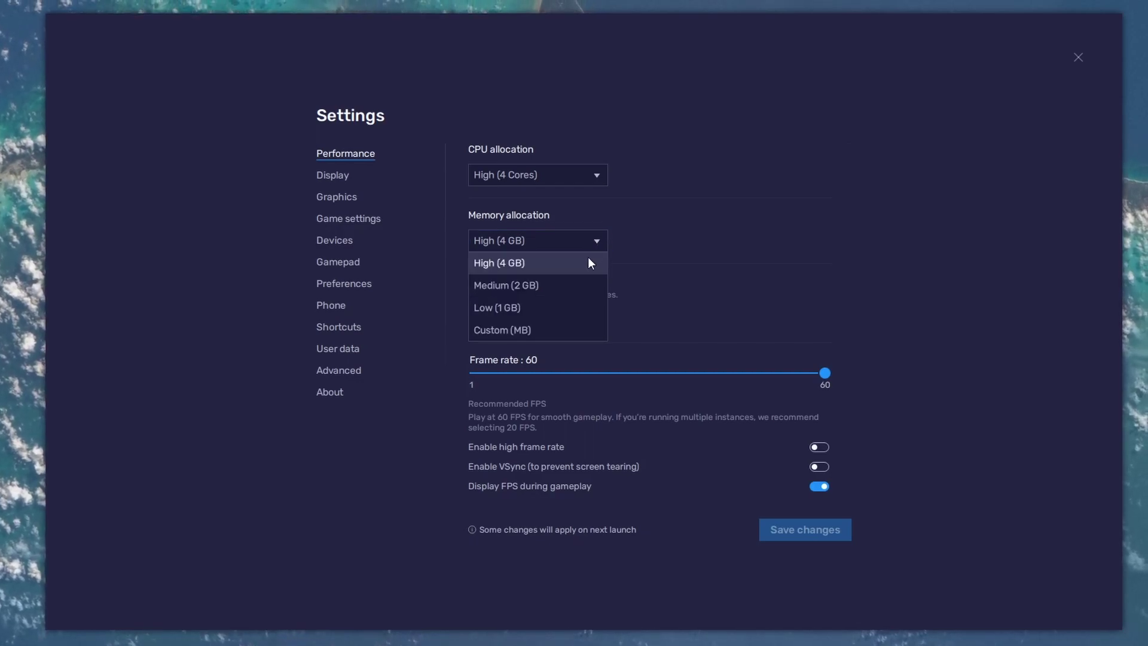
{"action": "left_click", "coordinate": [580, 306]}
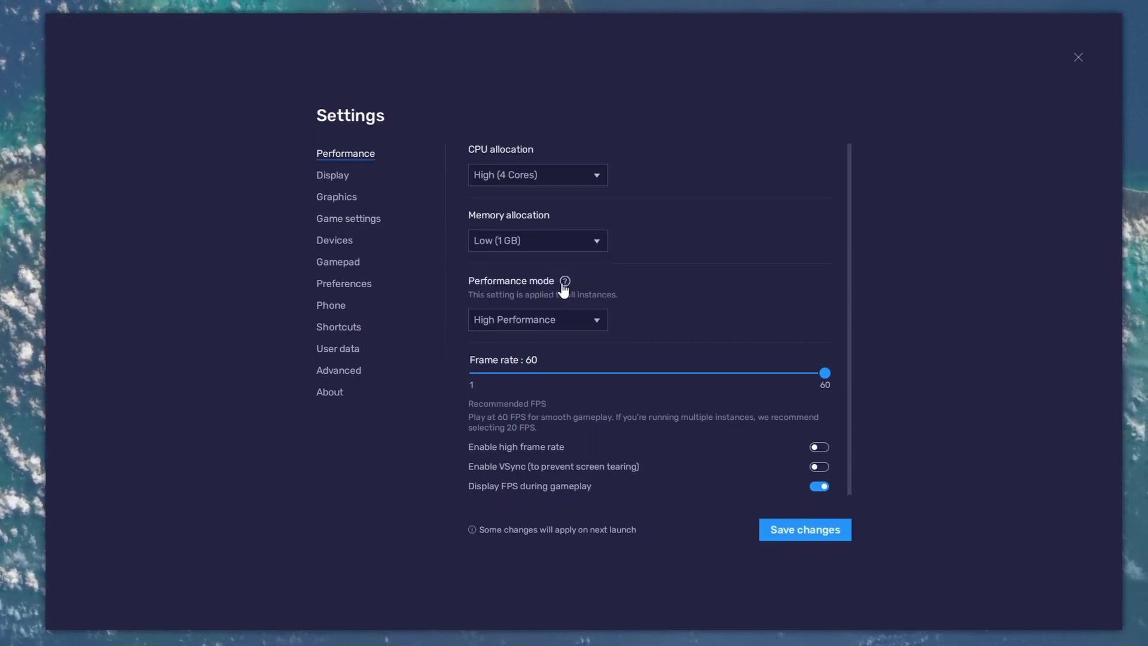
{"action": "left_click", "coordinate": [494, 243]}
{"action": "left_click", "coordinate": [500, 260]}
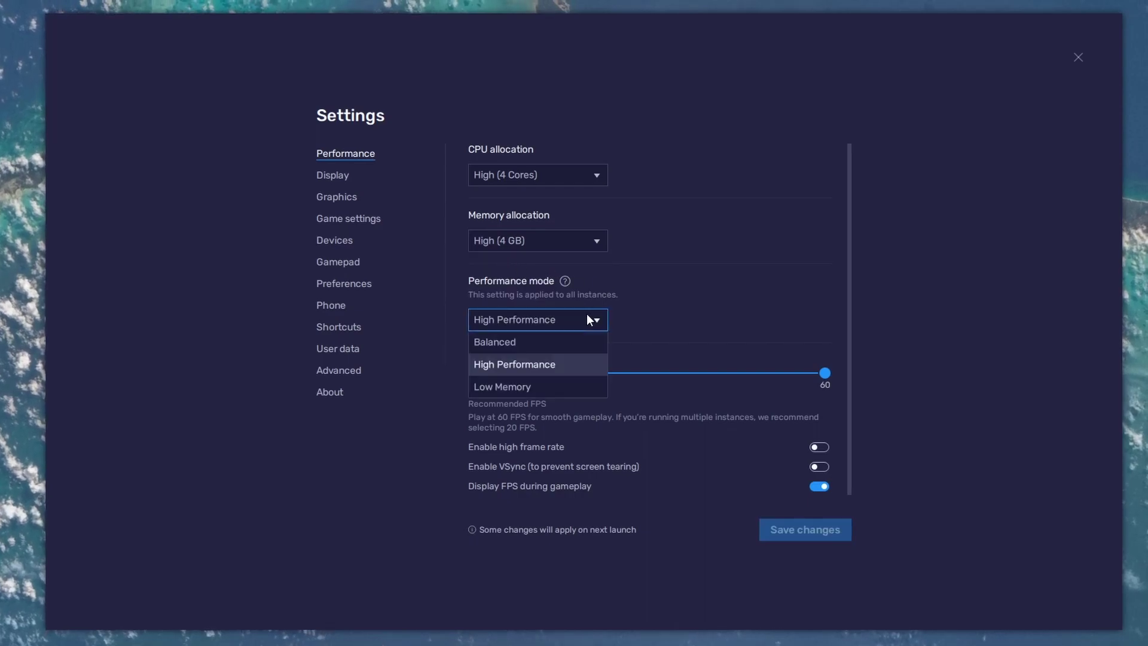
Step: Choose Balanced performance mode, enable high frame rate and set the frame rate to 144 fps
{"action": "left_click", "coordinate": [538, 342]}
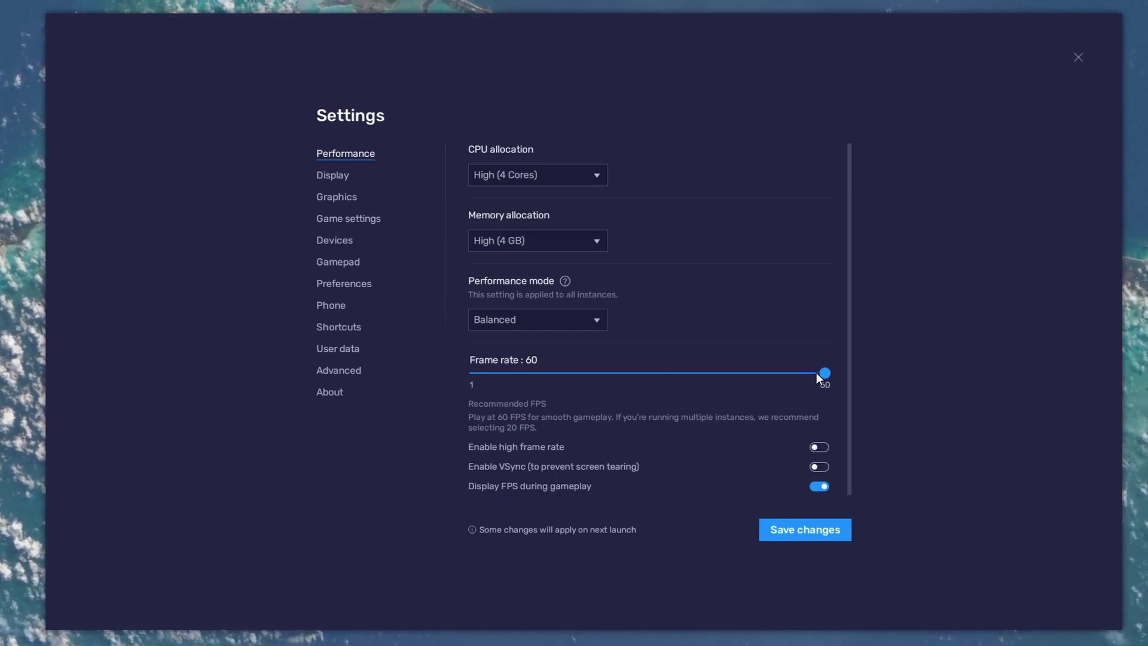
{"action": "left_click", "coordinate": [818, 447]}
{"action": "left_click_drag", "start_coordinate": [558, 372], "coordinate": [684, 373]}
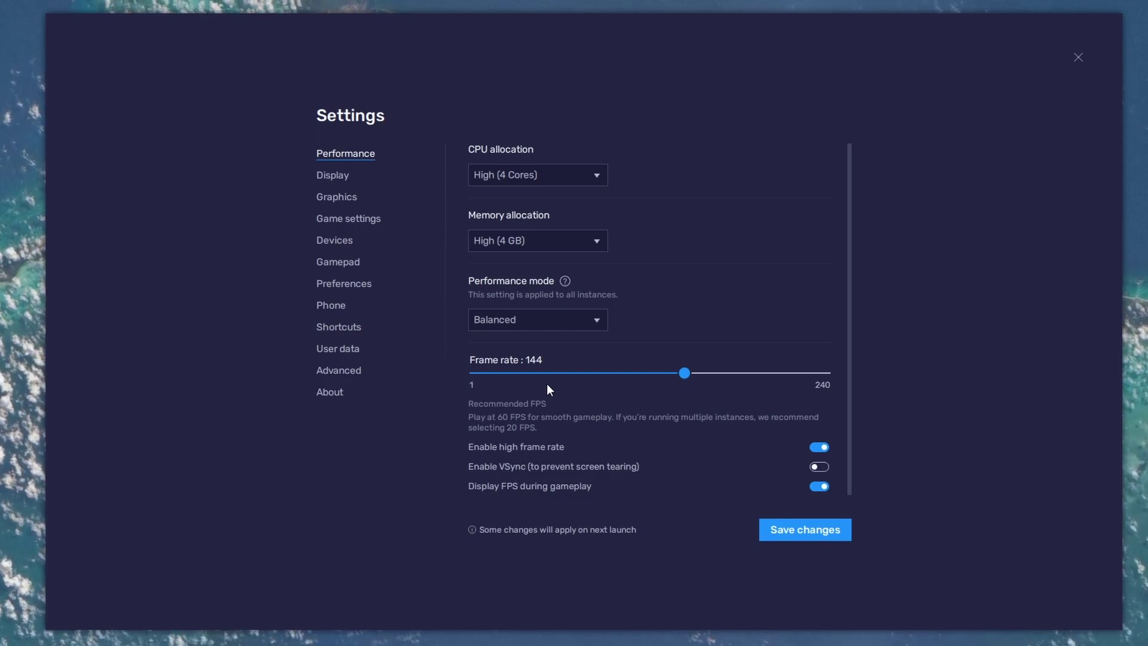
Step: Check the C49HG9x monitor's refresh rate in advanced display settings, keep 119.97 Hz, and close Settings
{"action": "right_click", "coordinate": [22, 325]}
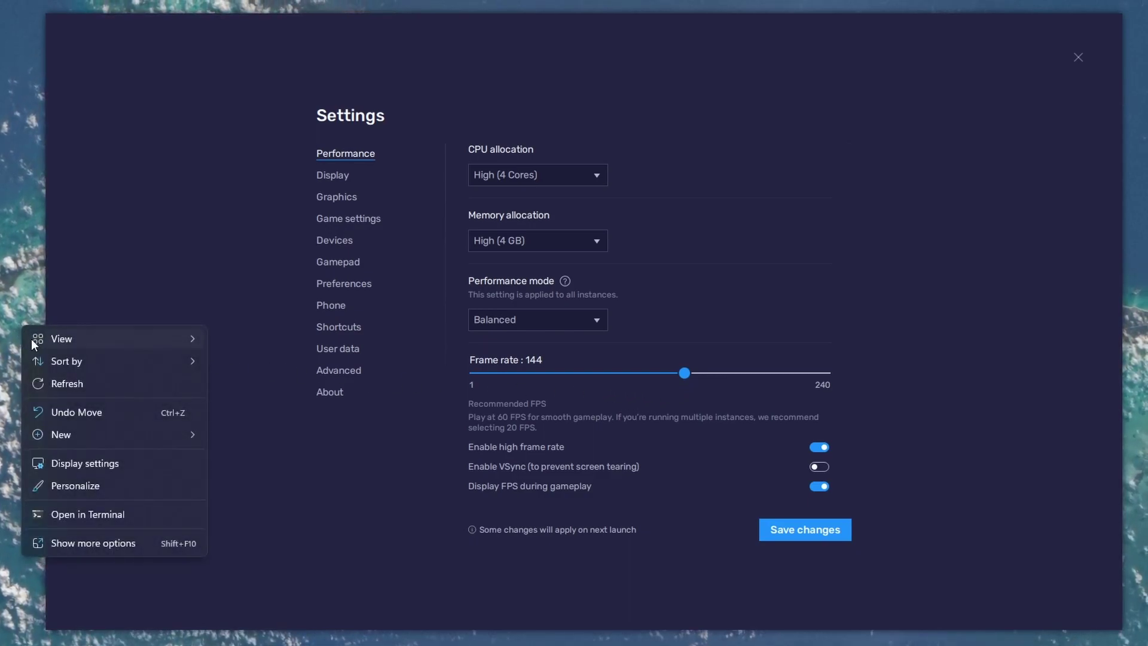
{"action": "left_click", "coordinate": [118, 473]}
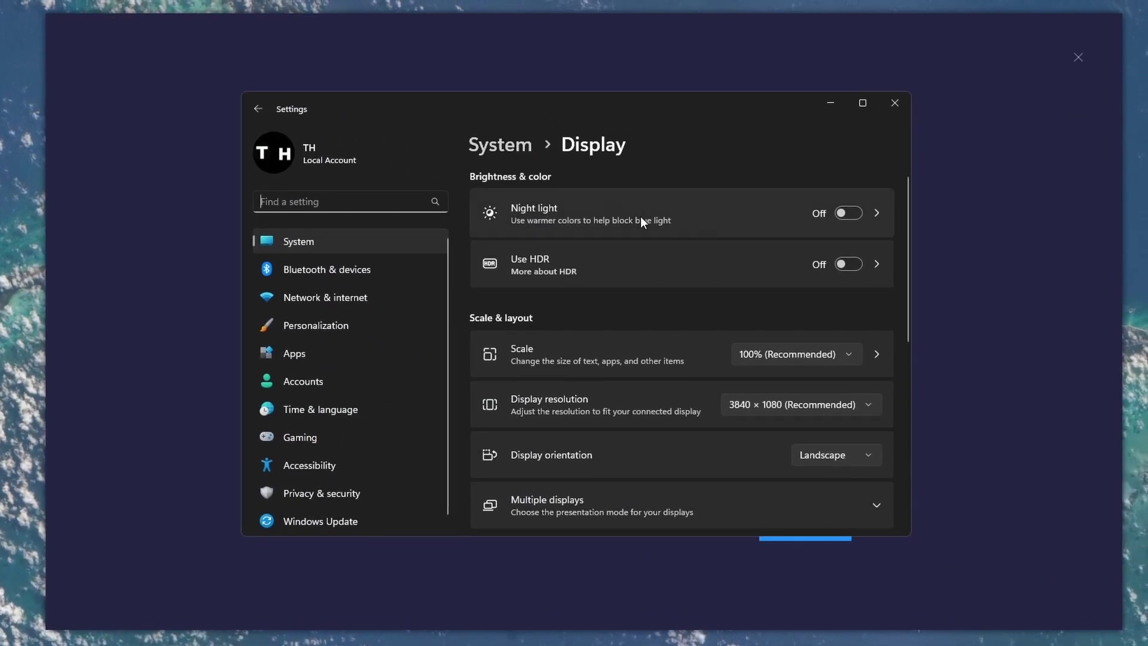
{"action": "left_click_drag", "start_coordinate": [906, 205], "coordinate": [895, 364]}
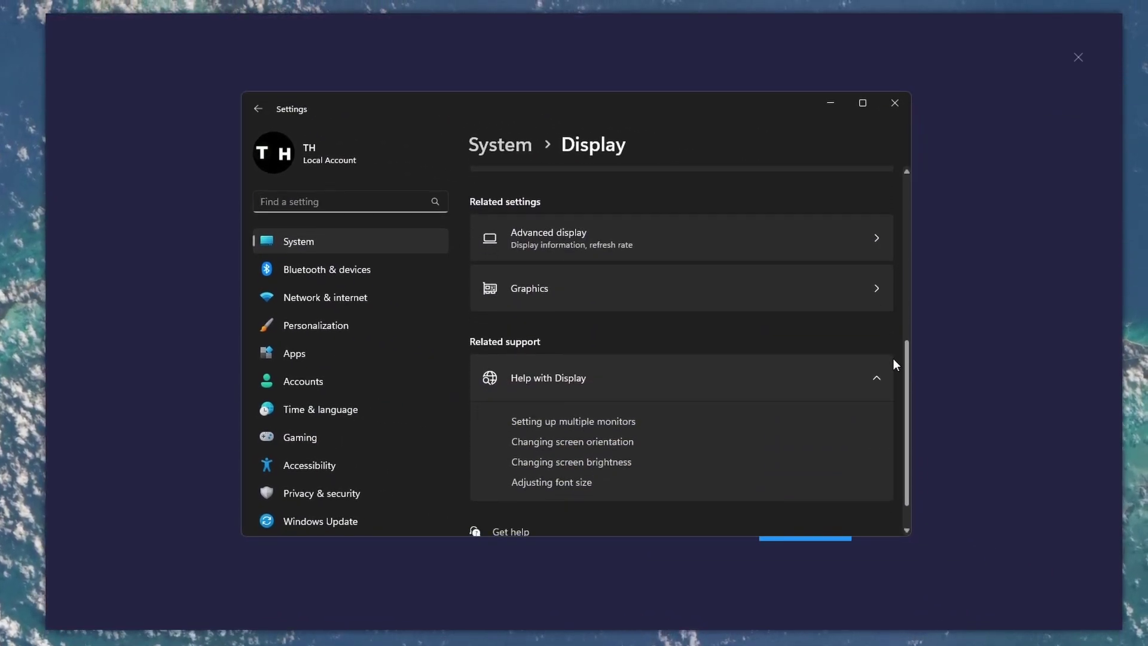
{"action": "left_click", "coordinate": [867, 232]}
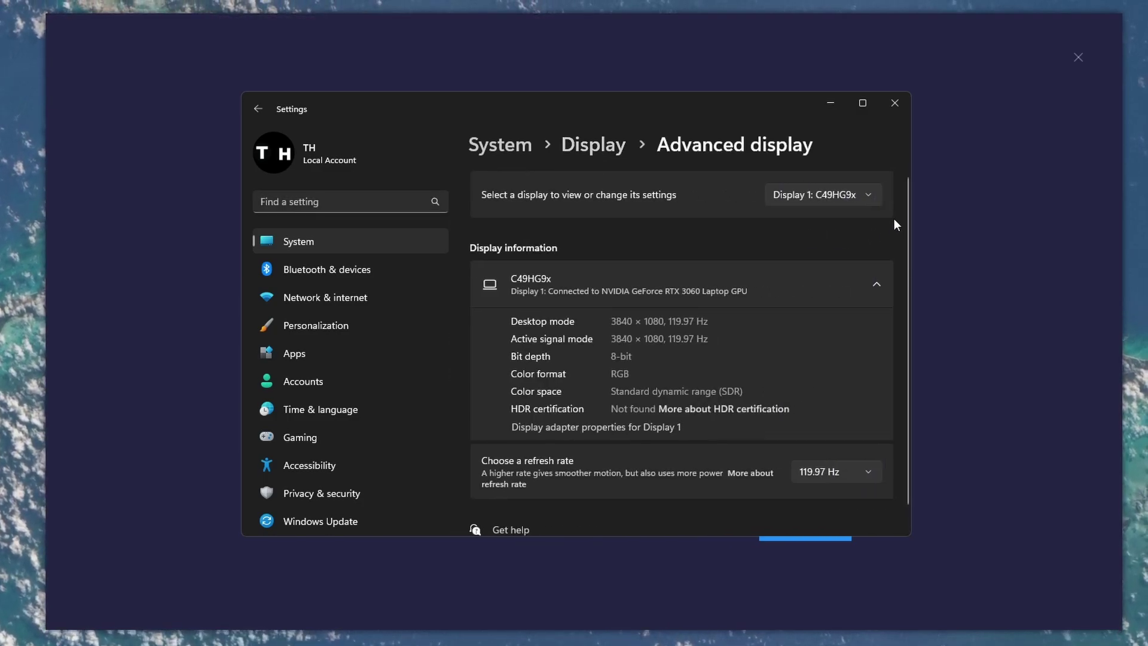
{"action": "left_click_drag", "start_coordinate": [907, 199], "coordinate": [906, 263]}
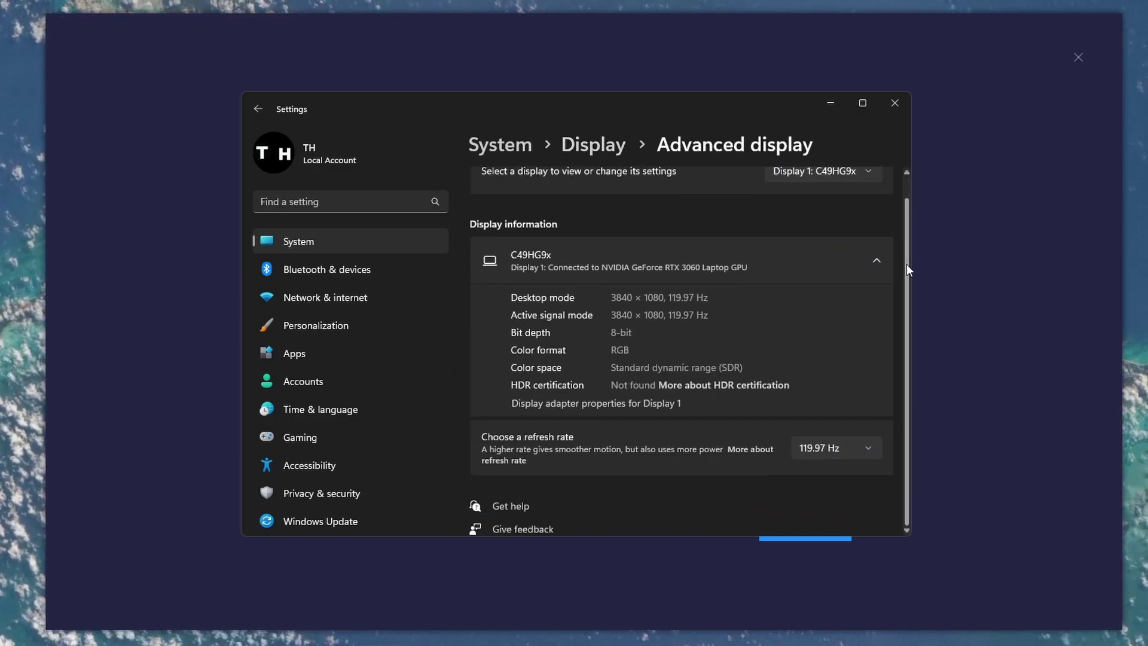
{"action": "left_click", "coordinate": [863, 446]}
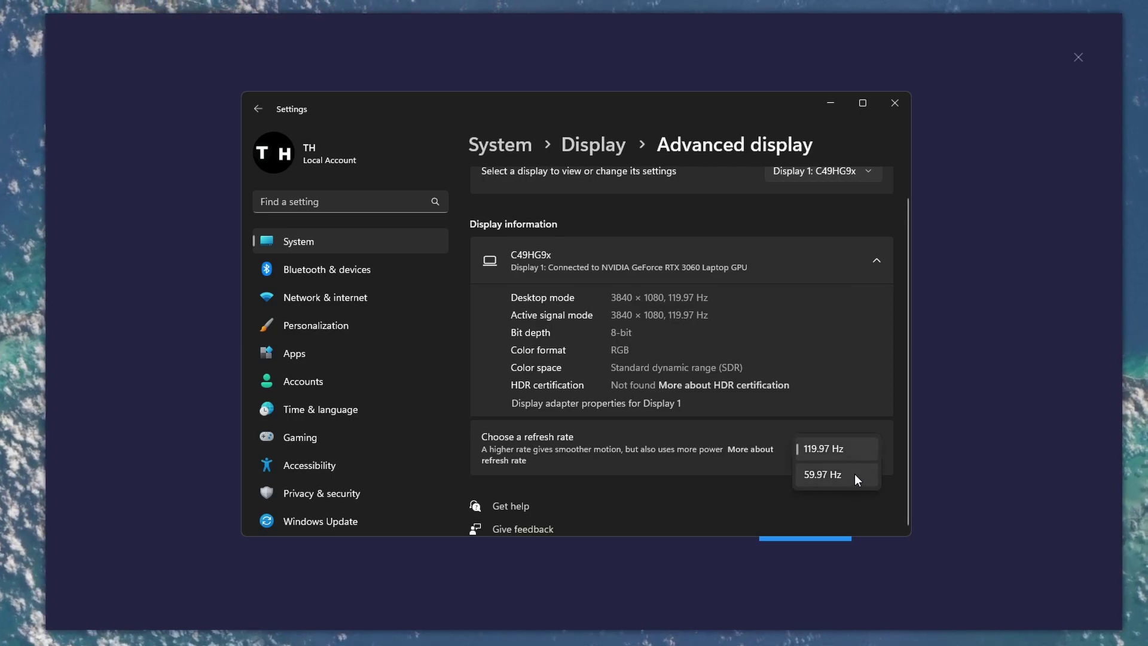
{"action": "left_click", "coordinate": [863, 448]}
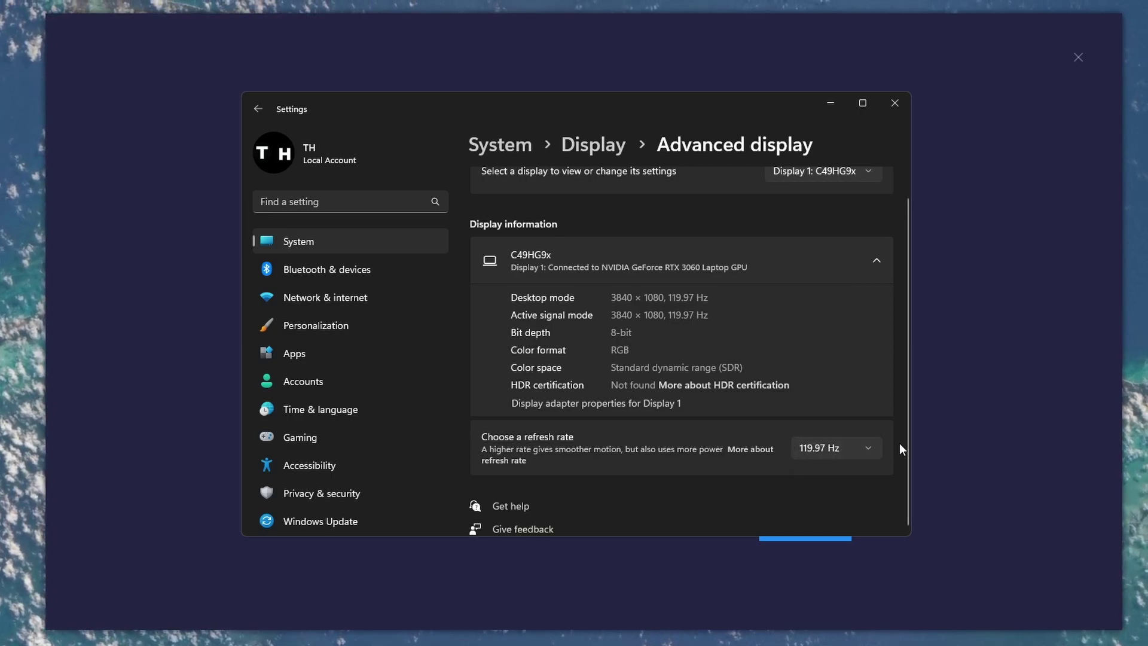
{"action": "left_click", "coordinate": [895, 104]}
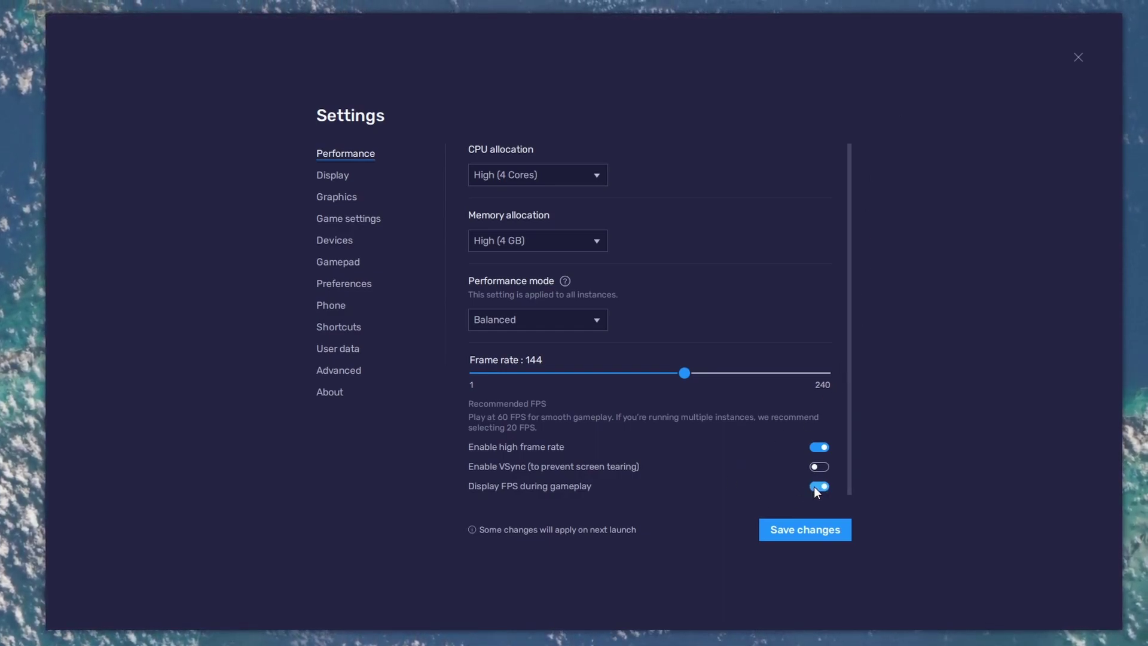
Step: On the Display tab, discard pending changes, keep Landscape at 2560 x 1440, and close settings
{"action": "left_click", "coordinate": [329, 179]}
{"action": "left_click", "coordinate": [609, 352]}
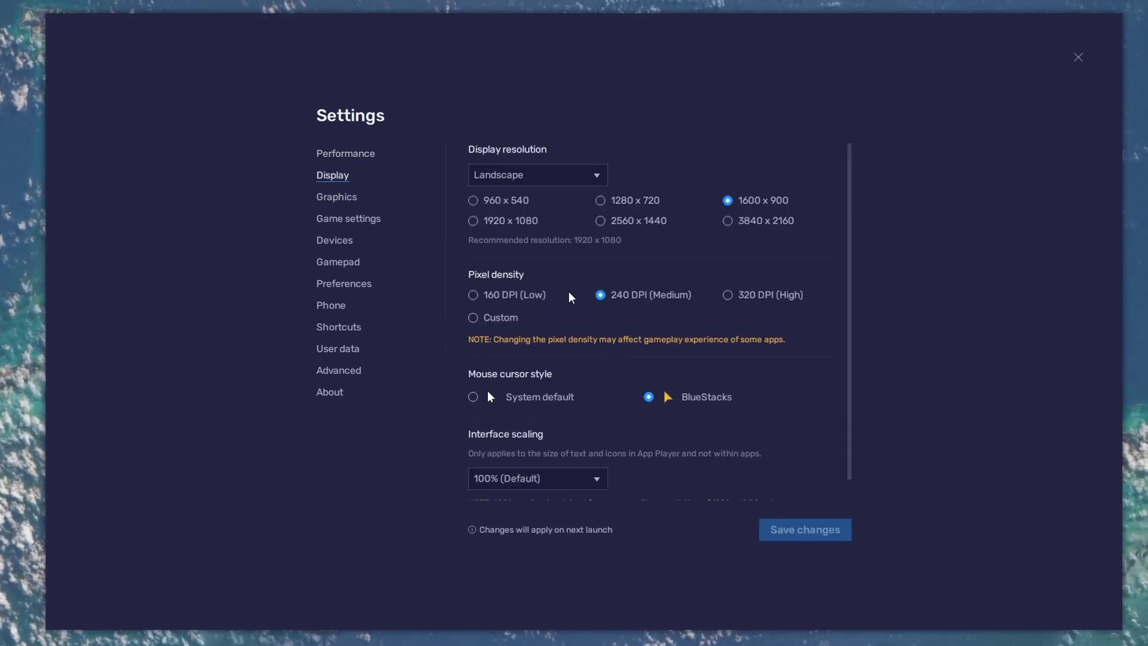
{"action": "left_click", "coordinate": [529, 177]}
{"action": "left_click", "coordinate": [523, 201]}
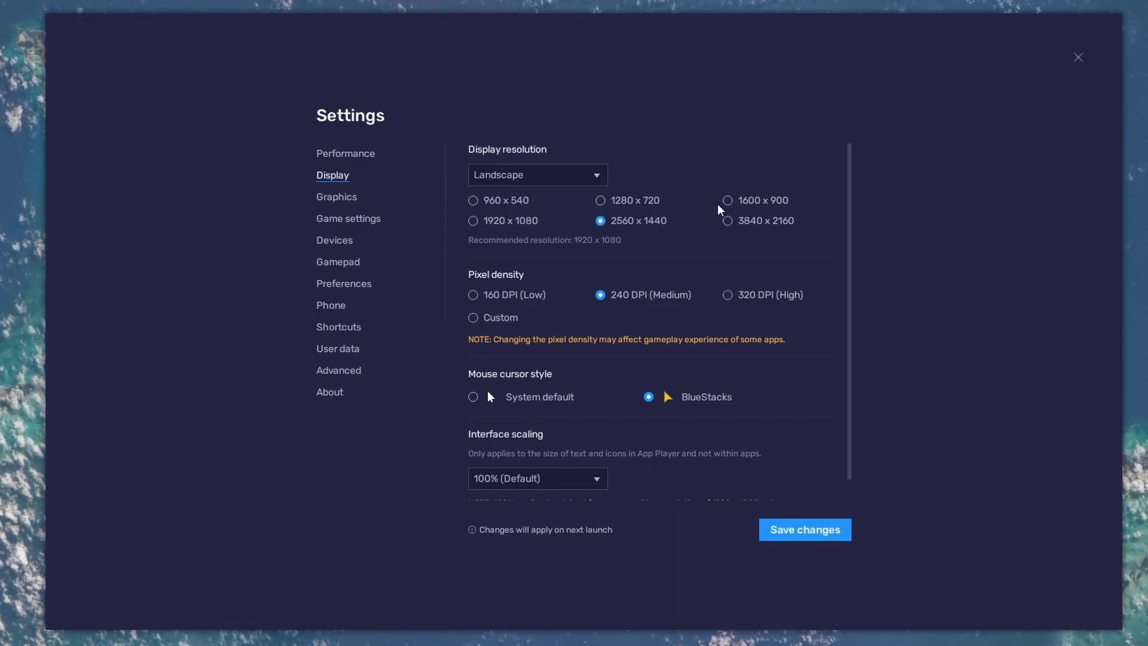
{"action": "left_click", "coordinate": [1078, 58]}
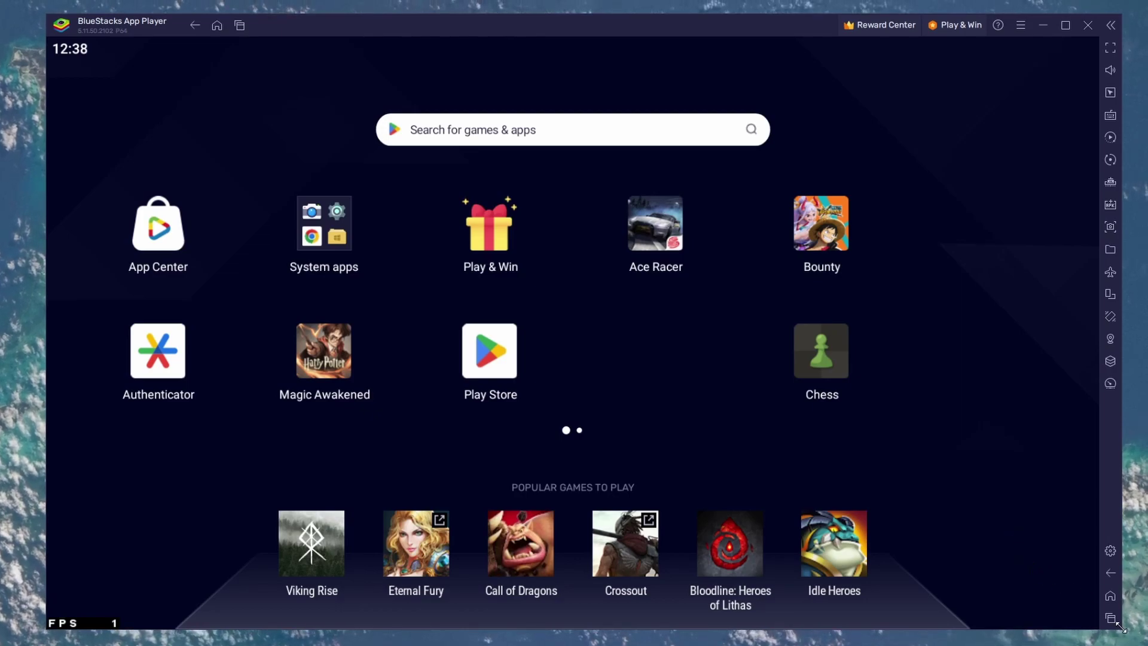
Step: Resize the BlueStacks window slightly and launch Magic Awakened from the home screen
{"action": "mouse_move", "coordinate": [1121, 628]}
{"action": "left_mouse_down"}
{"action": "mouse_move", "coordinate": [1074, 603]}
{"action": "mouse_move", "coordinate": [1122, 613]}
{"action": "left_mouse_up"}
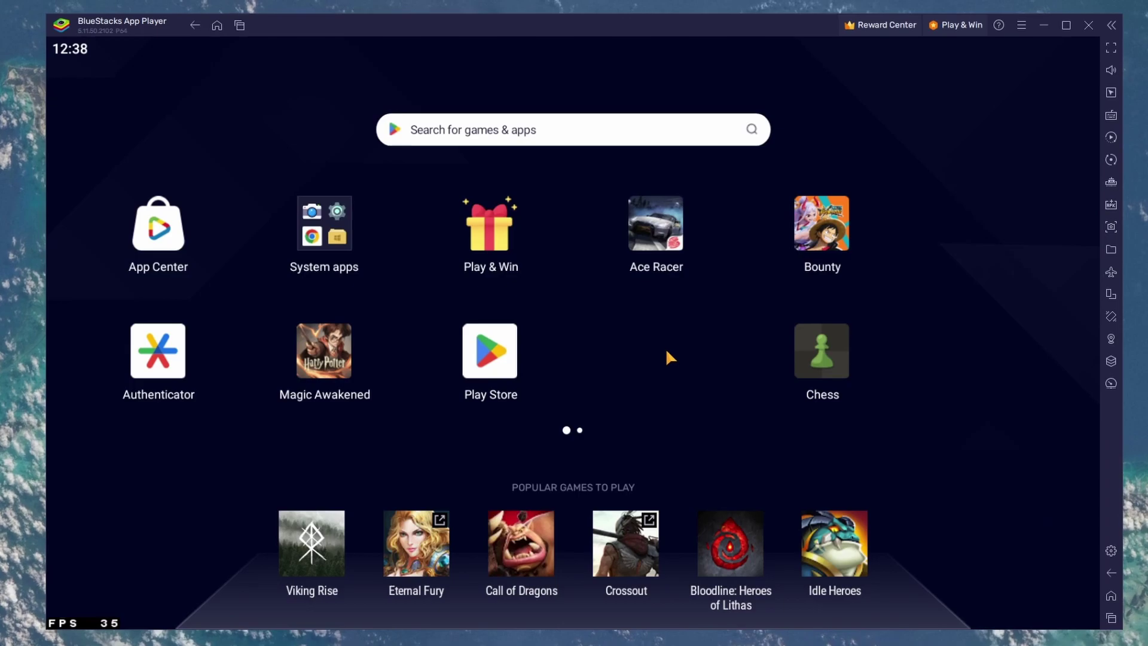
{"action": "left_click", "coordinate": [323, 353]}
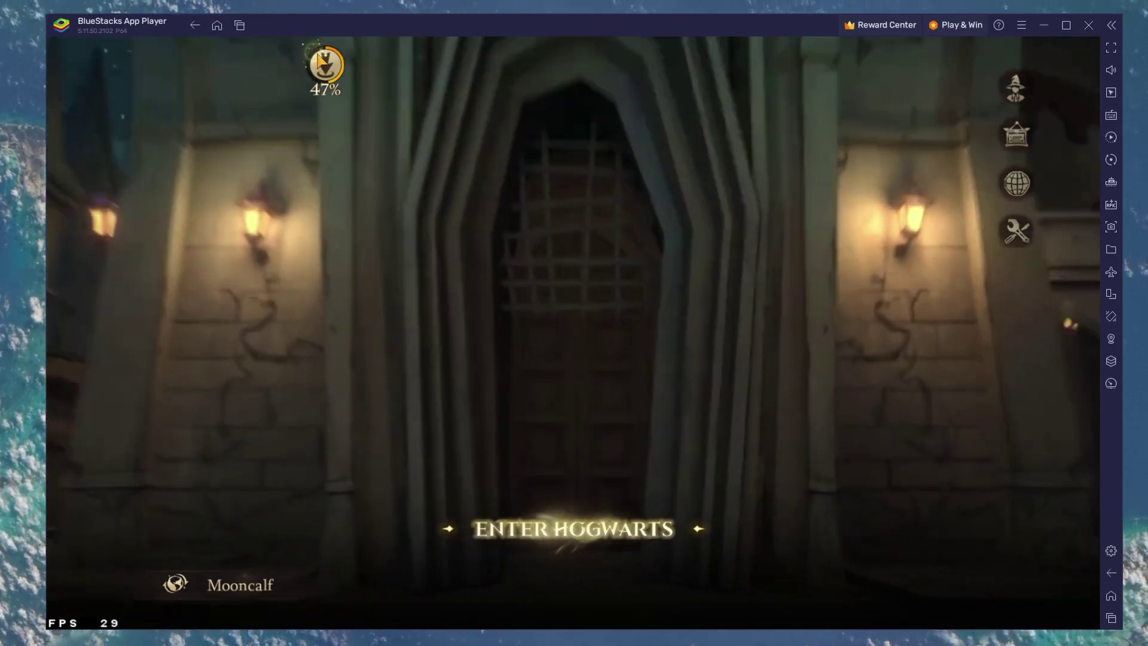
Step: Review and close the Additional Assets download list, then bring up the Game controls panel
{"action": "left_click", "coordinate": [322, 64]}
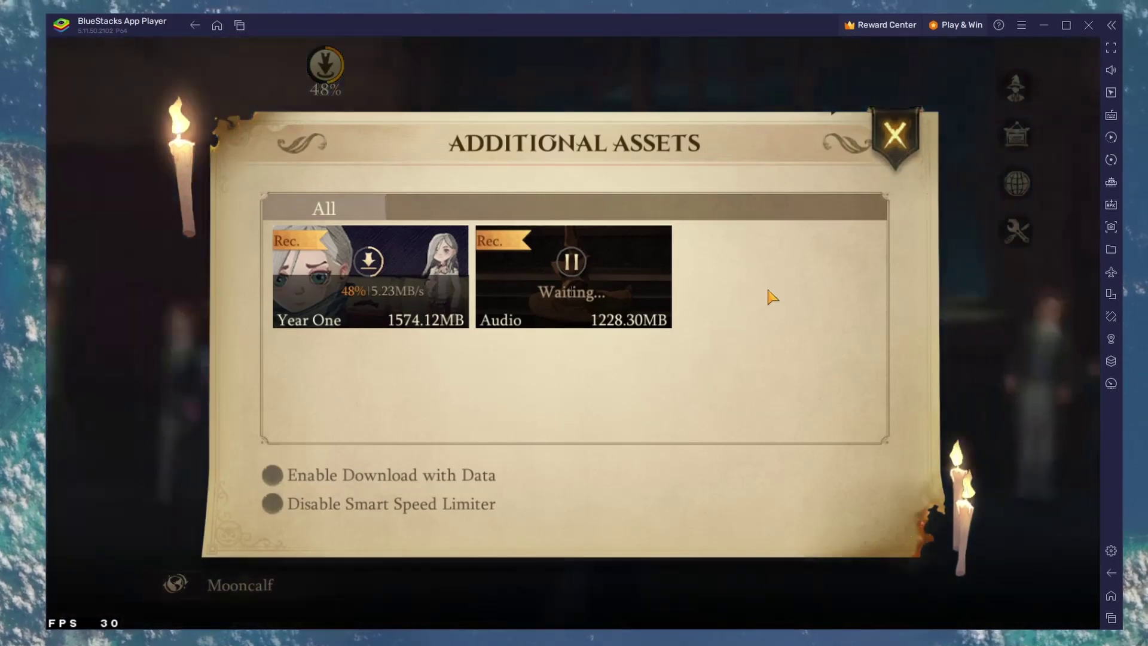
{"action": "left_click", "coordinate": [884, 143]}
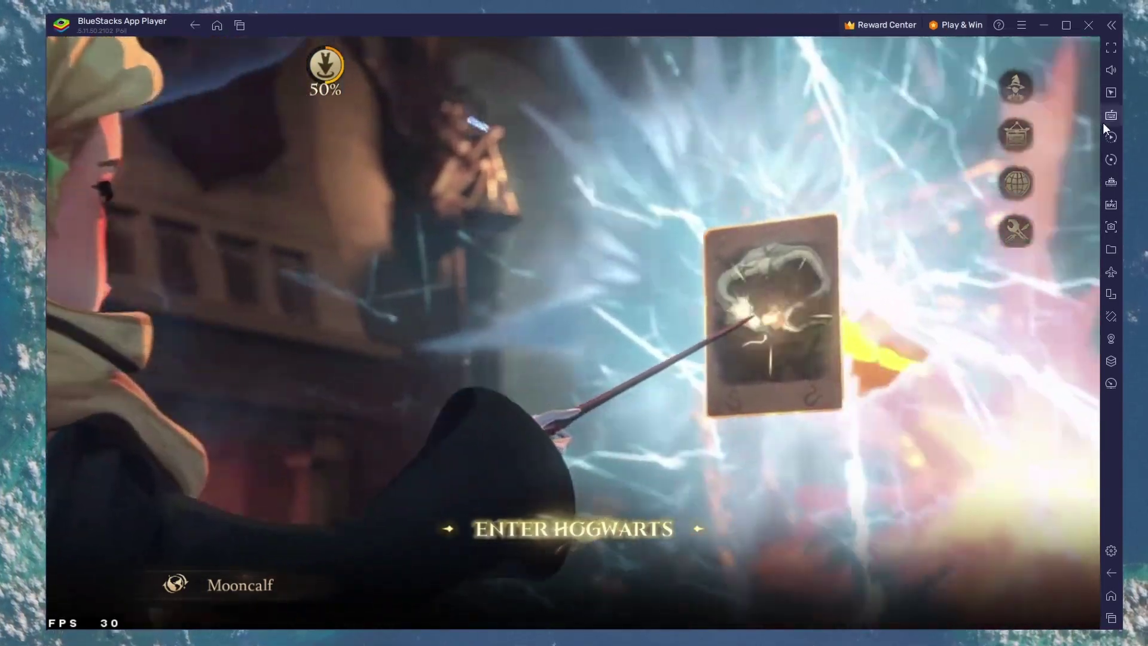
{"action": "left_click", "coordinate": [1110, 116]}
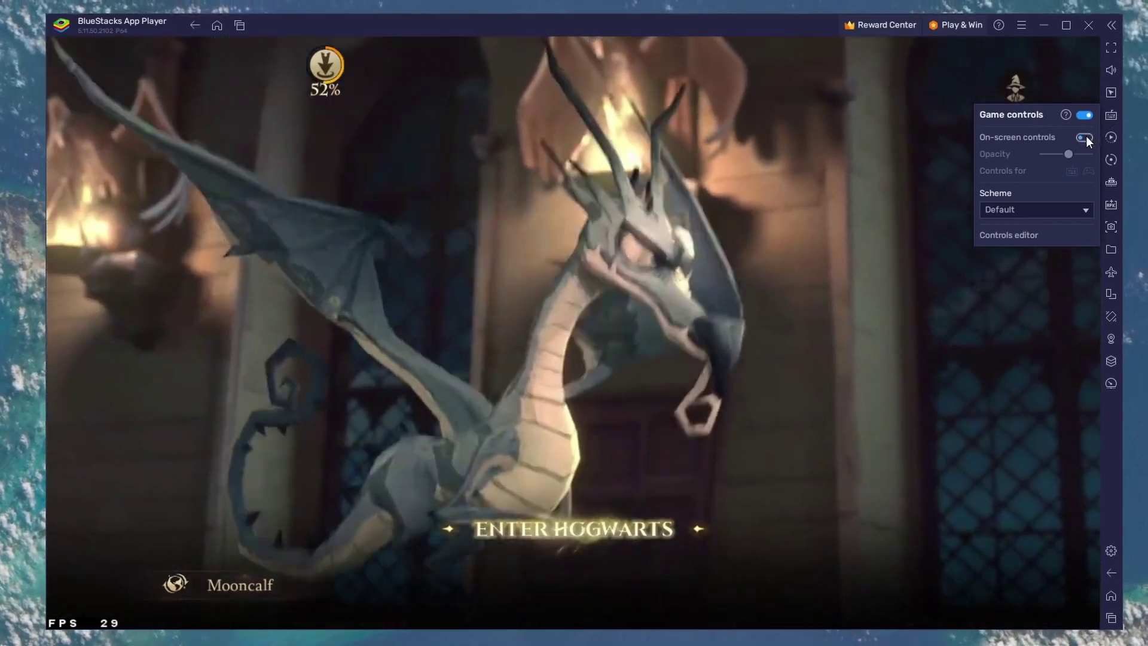
Step: Toggle on-screen controls, dismiss the editor's Reset to default prompt, and adjust the controls opacity
{"action": "left_click", "coordinate": [1083, 137]}
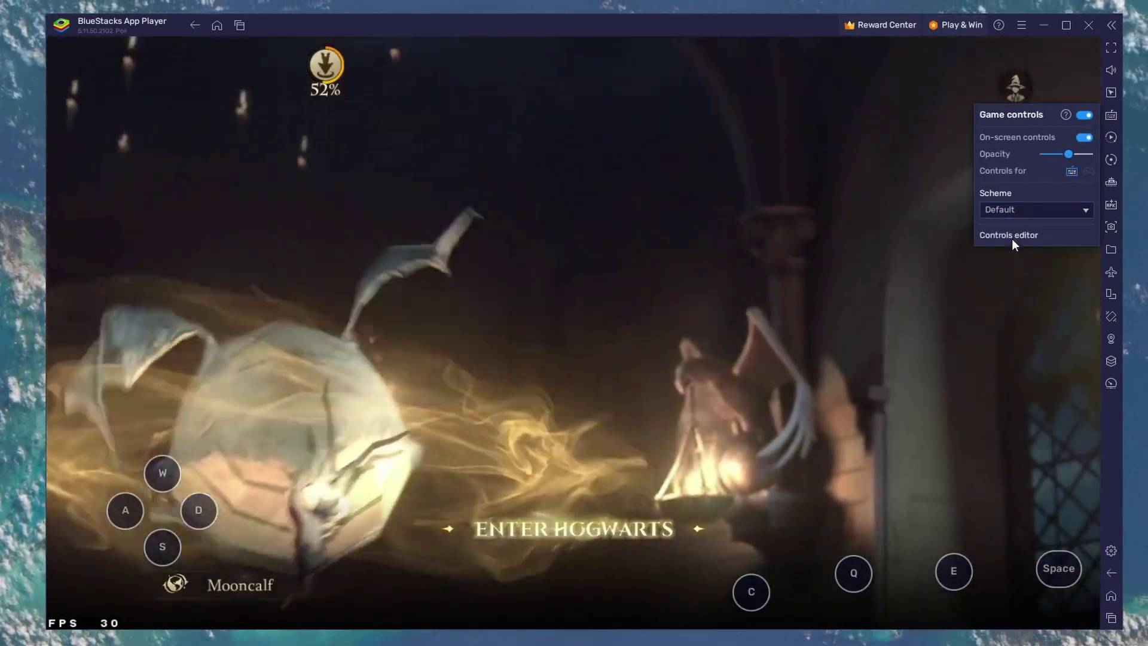
{"action": "left_click", "coordinate": [1014, 238]}
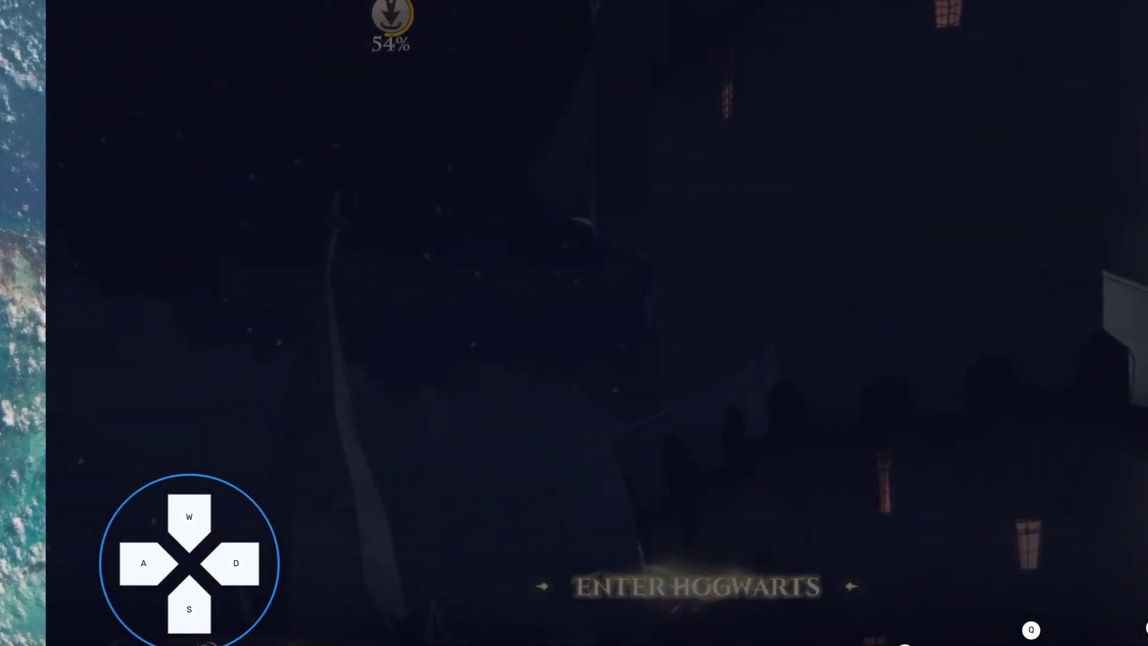
{"action": "left_click", "coordinate": [880, 372]}
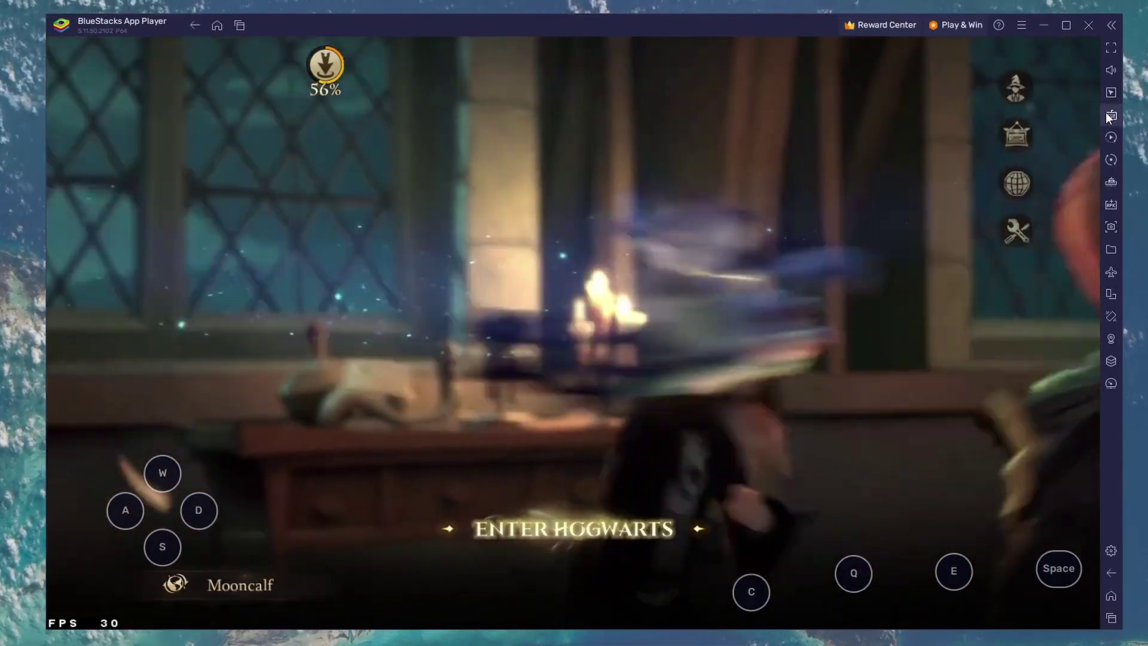
{"action": "left_click", "coordinate": [1109, 113]}
{"action": "mouse_move", "coordinate": [1072, 156]}
{"action": "left_mouse_down"}
{"action": "mouse_move", "coordinate": [1096, 155]}
{"action": "mouse_move", "coordinate": [1063, 156]}
{"action": "mouse_move", "coordinate": [1085, 155]}
{"action": "left_mouse_up"}
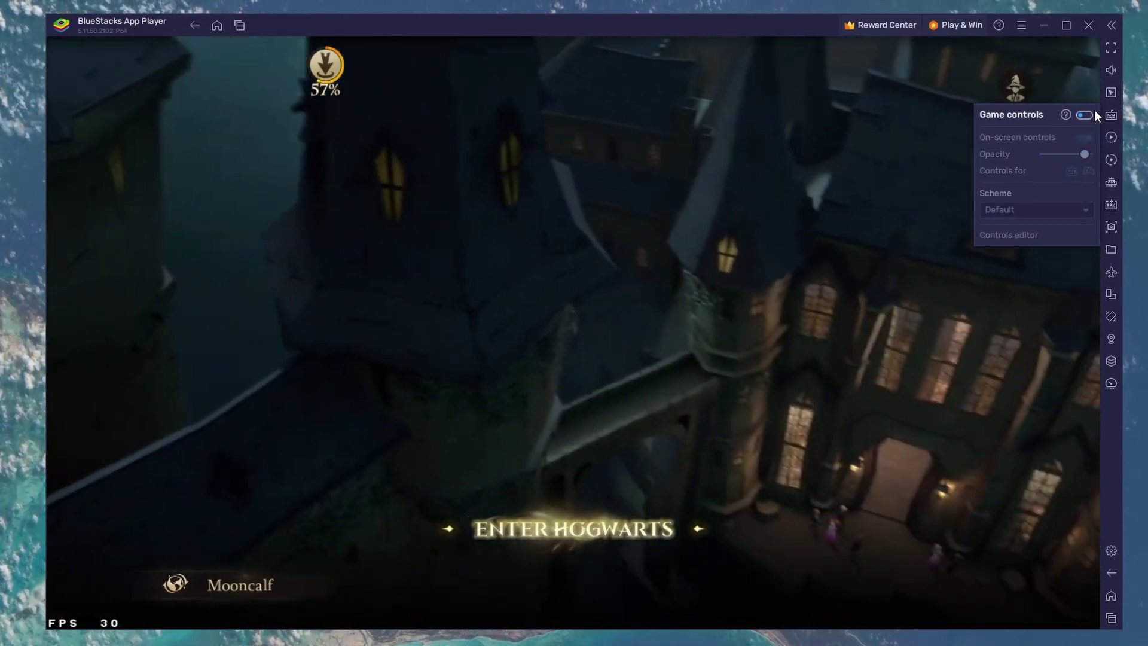
{"action": "left_click", "coordinate": [1111, 118]}
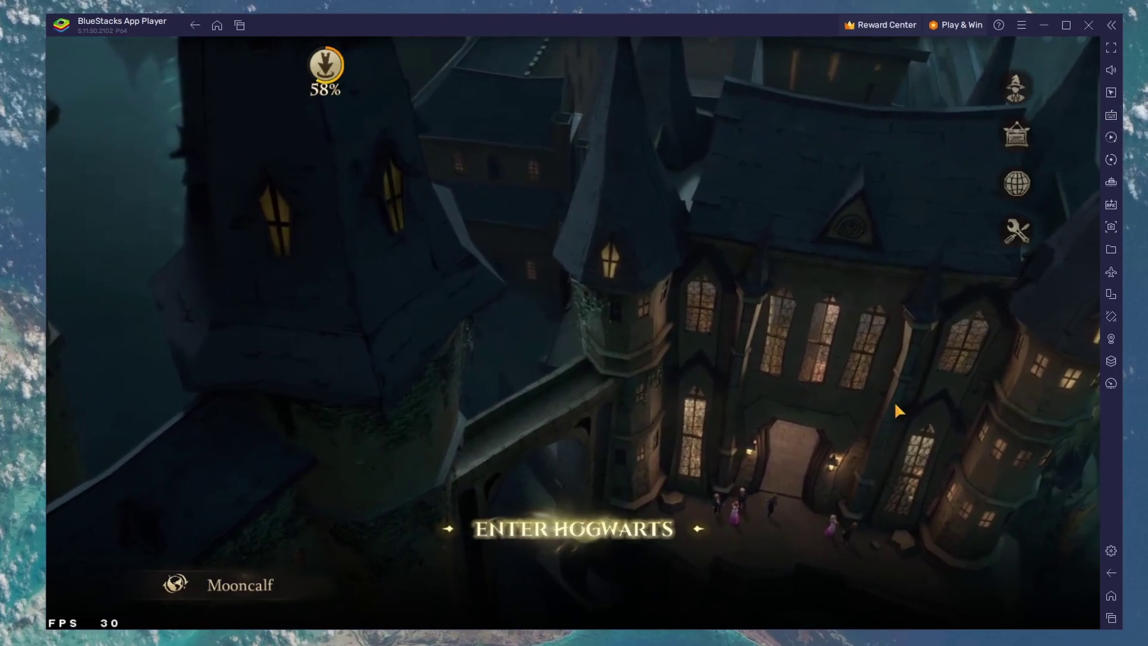